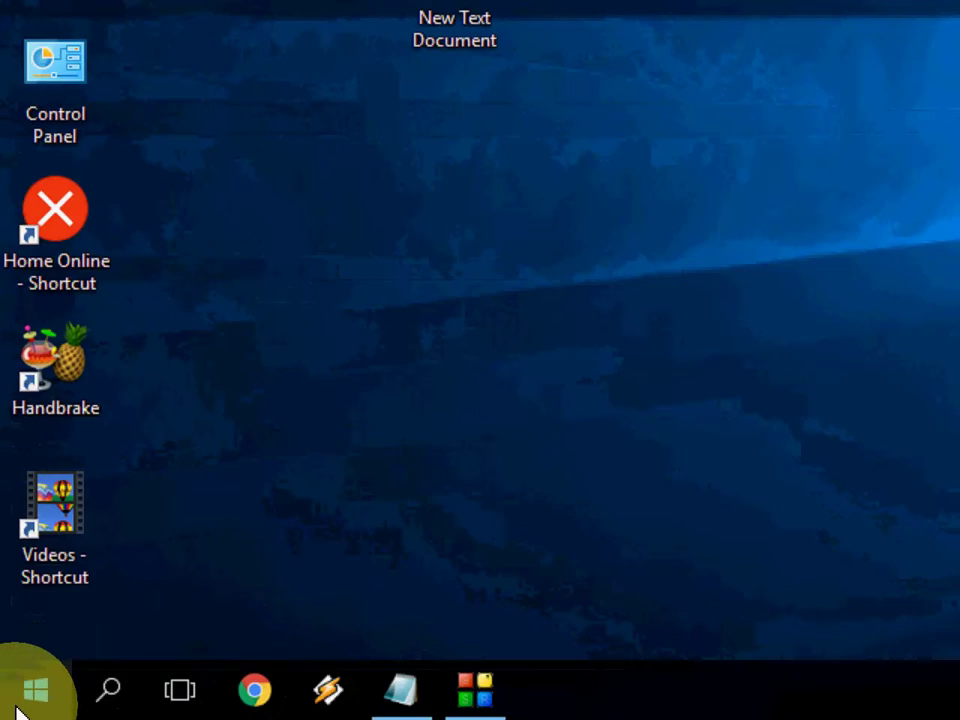
# Launch the Services app from a Start search for 'services'
pyautogui.click(16, 705)
pyautogui.write('services')
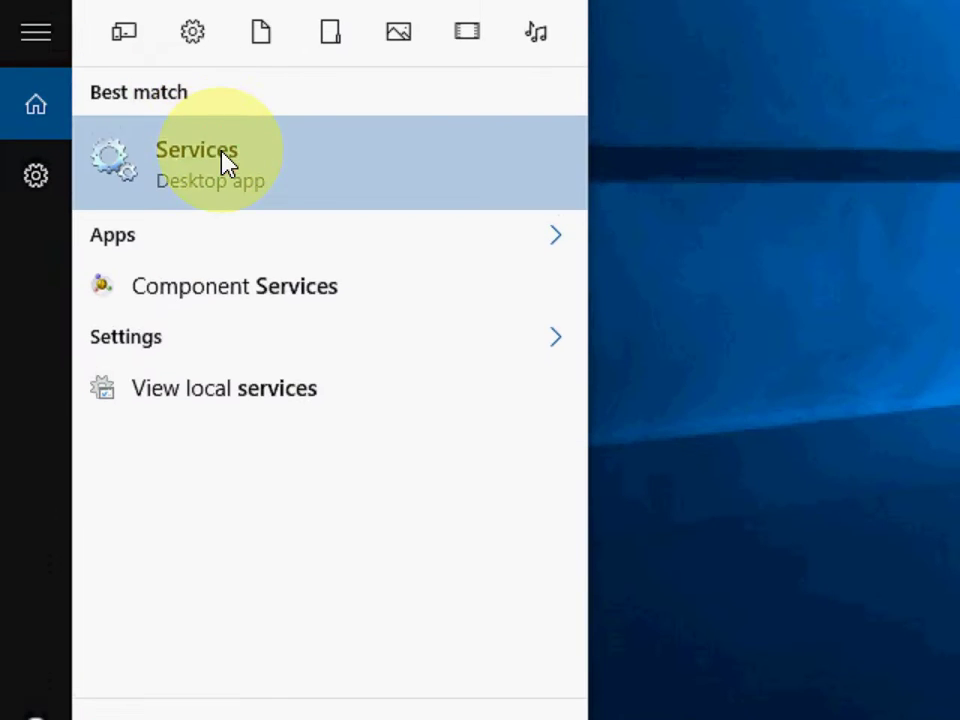
pyautogui.click(223, 161)
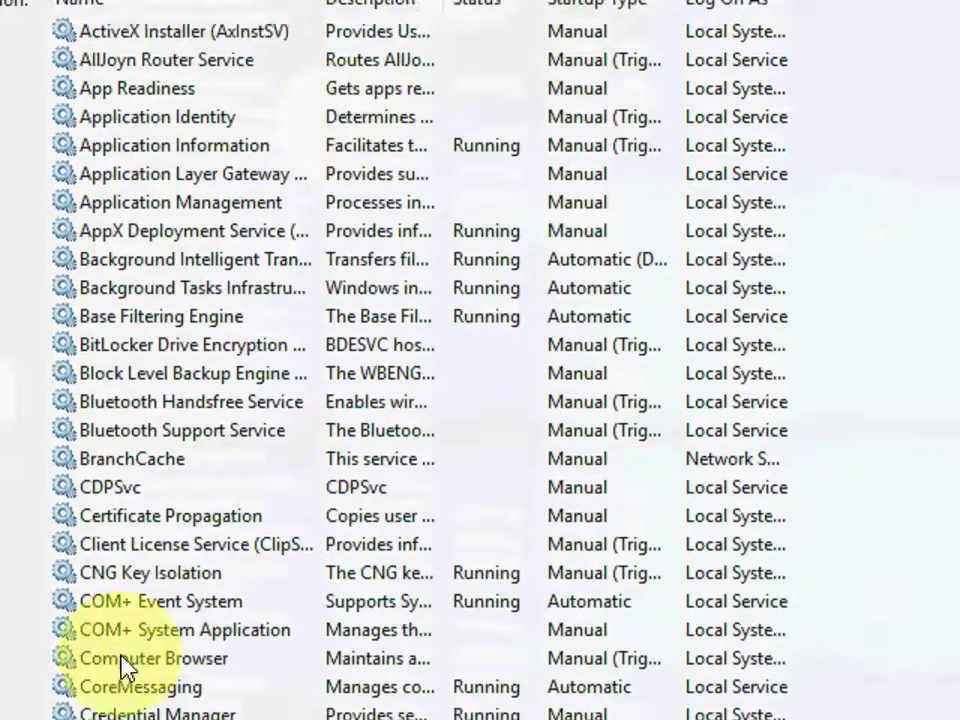
# Stop the Windows Update service and close the Services window
pyautogui.scroll(-20, 122, 669)
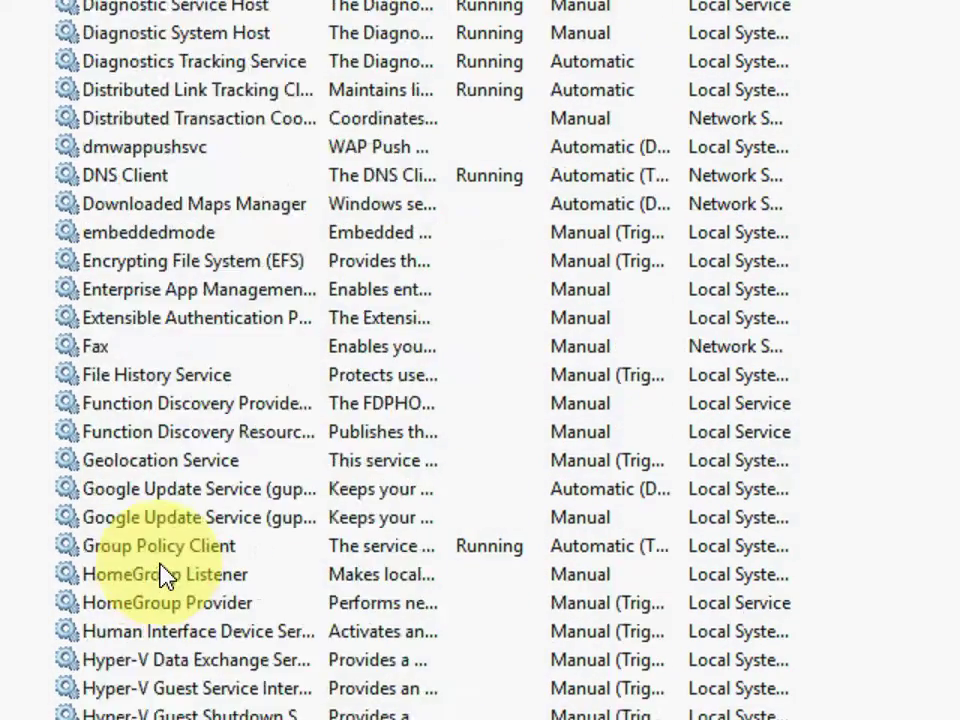
pyautogui.scroll(-20, 155, 597)
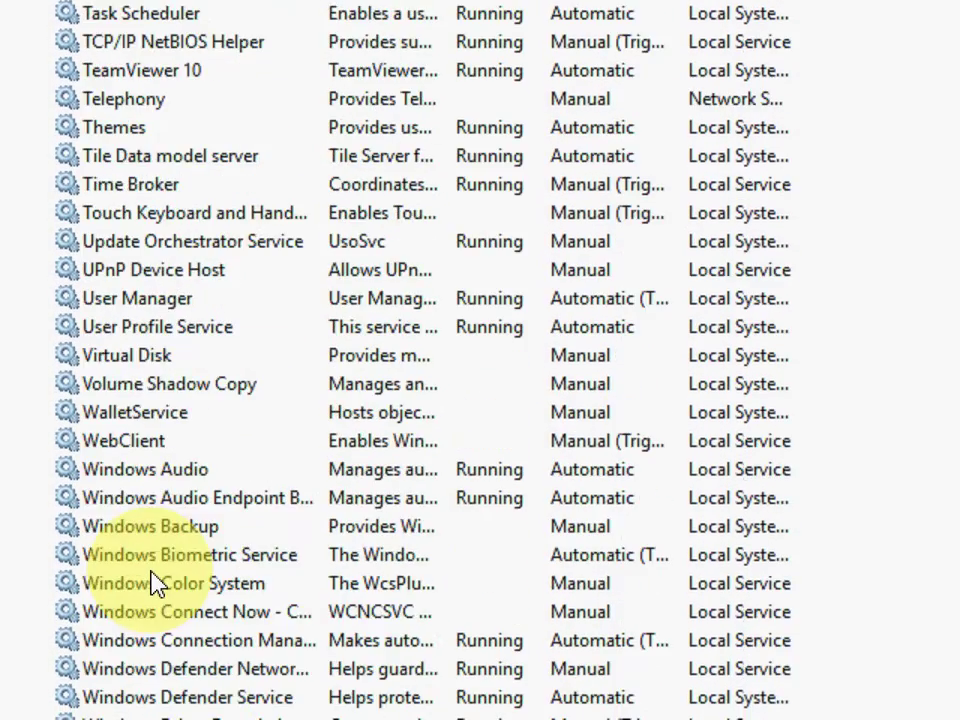
pyautogui.scroll(-7, 160, 482)
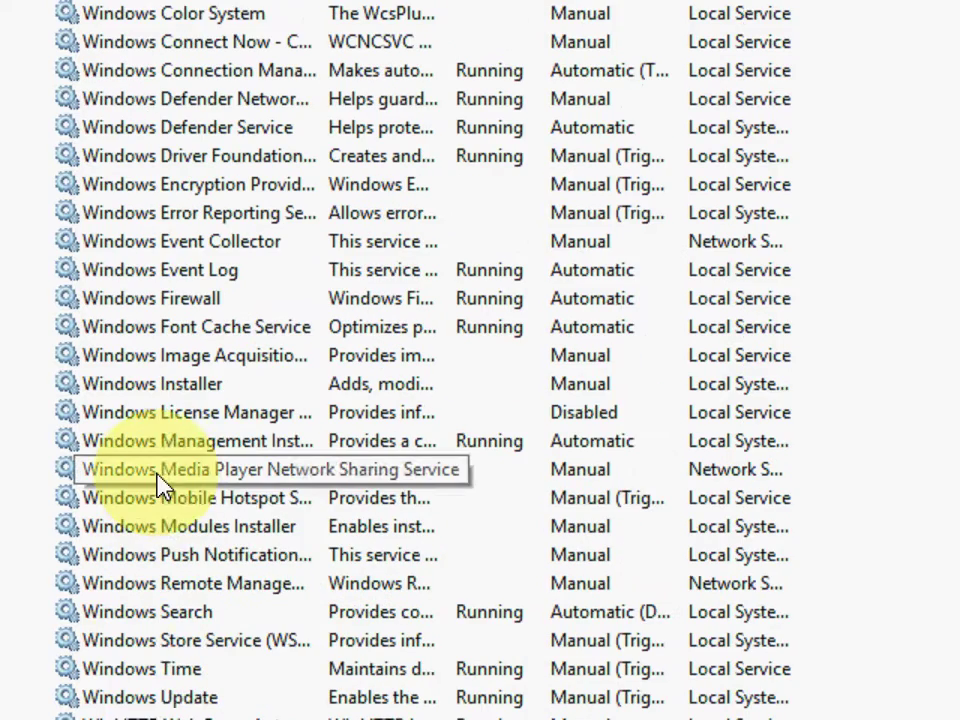
pyautogui.scroll(-1, 155, 580)
pyautogui.rightClick(155, 612)
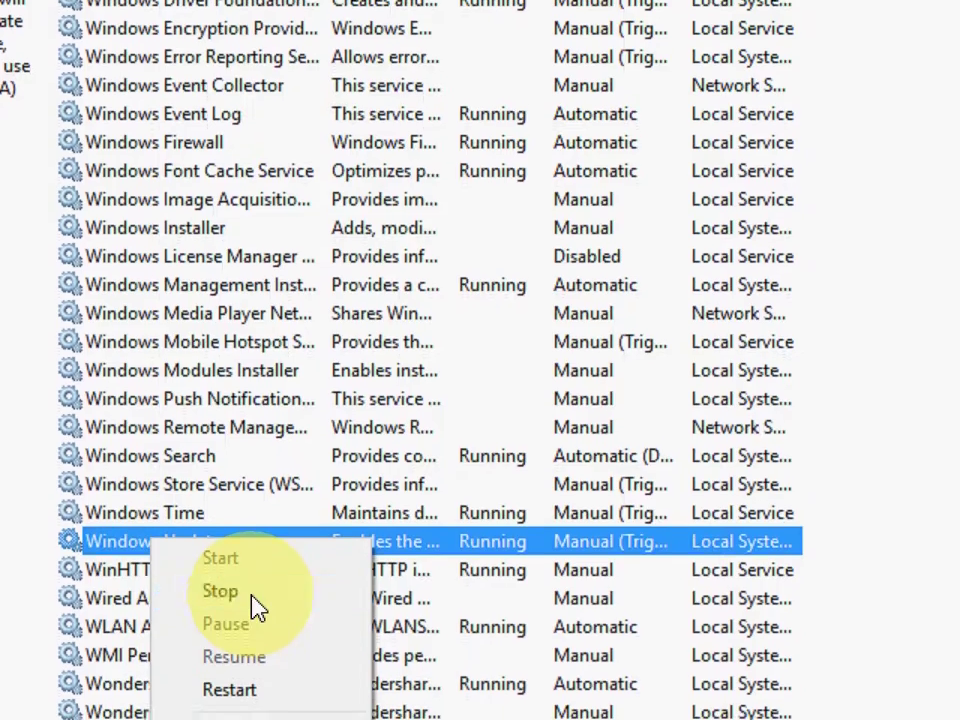
pyautogui.click(252, 601)
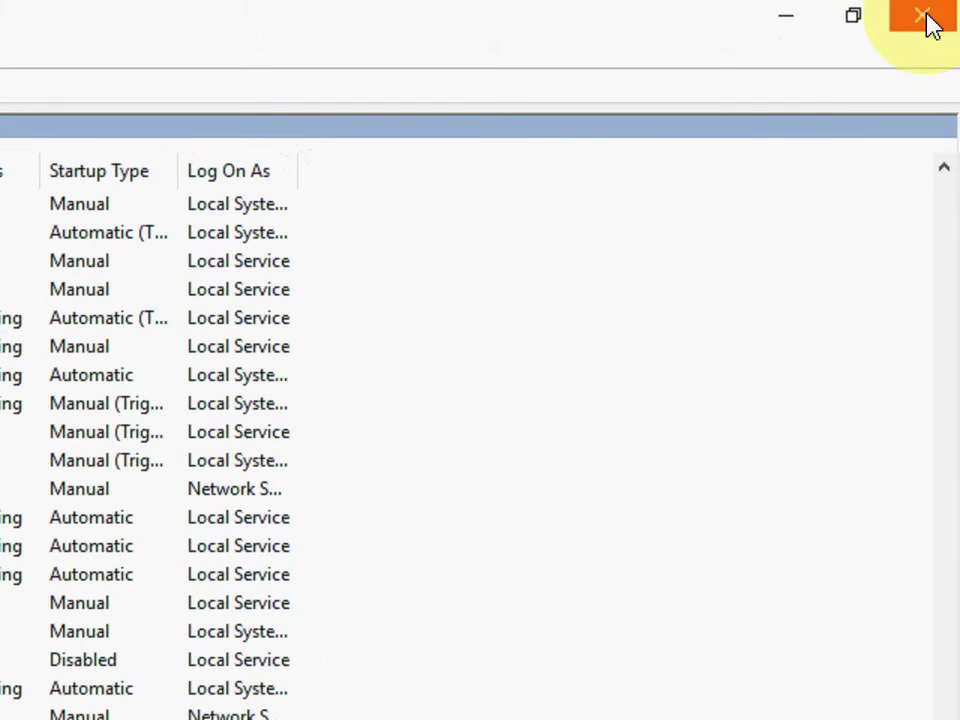
pyautogui.click(934, 12)
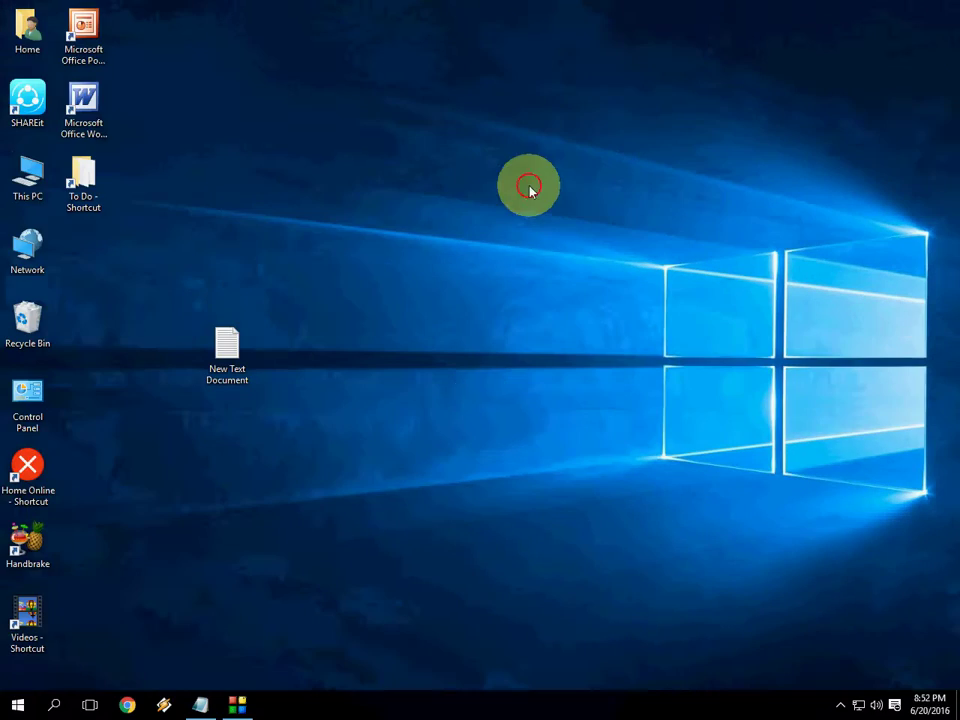
# Select the New Text Document, then open the Run dialog by searching Start for 'run'
pyautogui.click(242, 364)
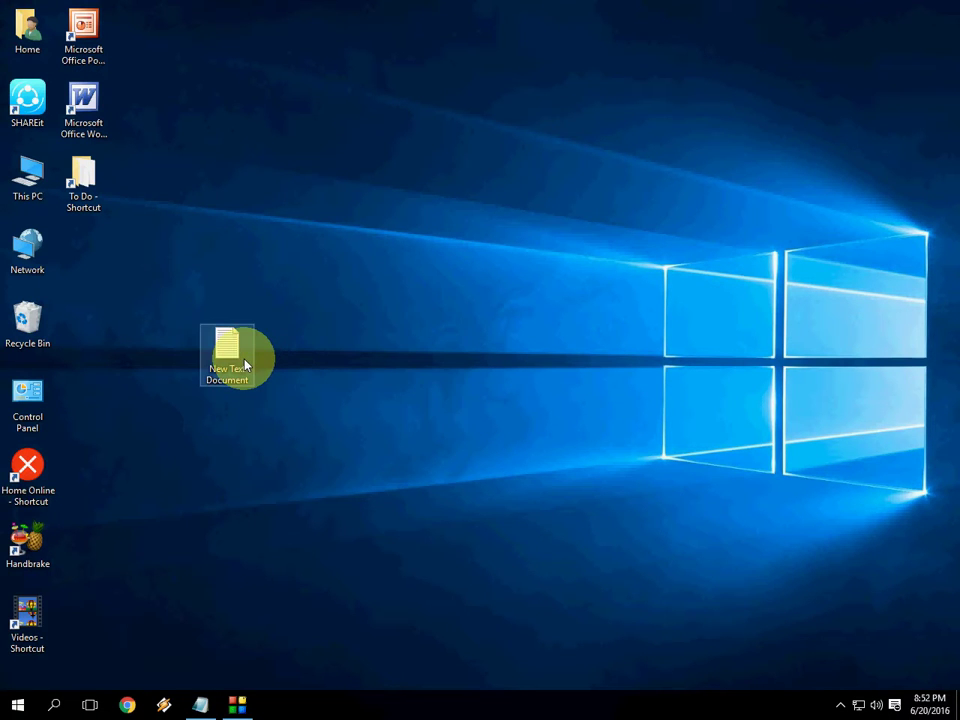
pyautogui.press('super')
pyautogui.press('super')
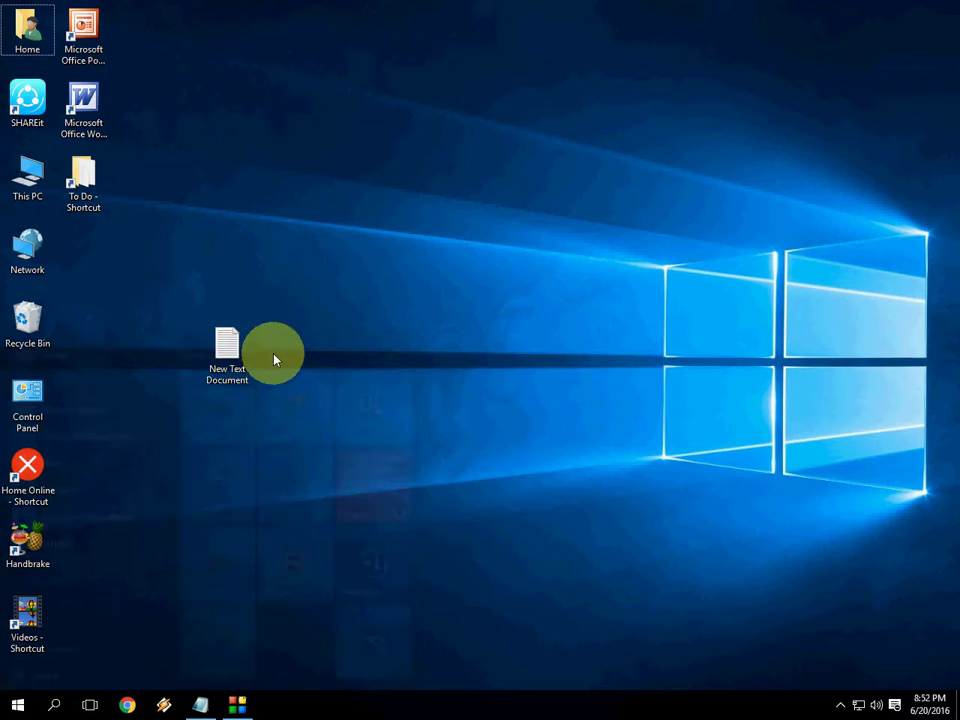
pyautogui.click(18, 705)
pyautogui.click(18, 705)
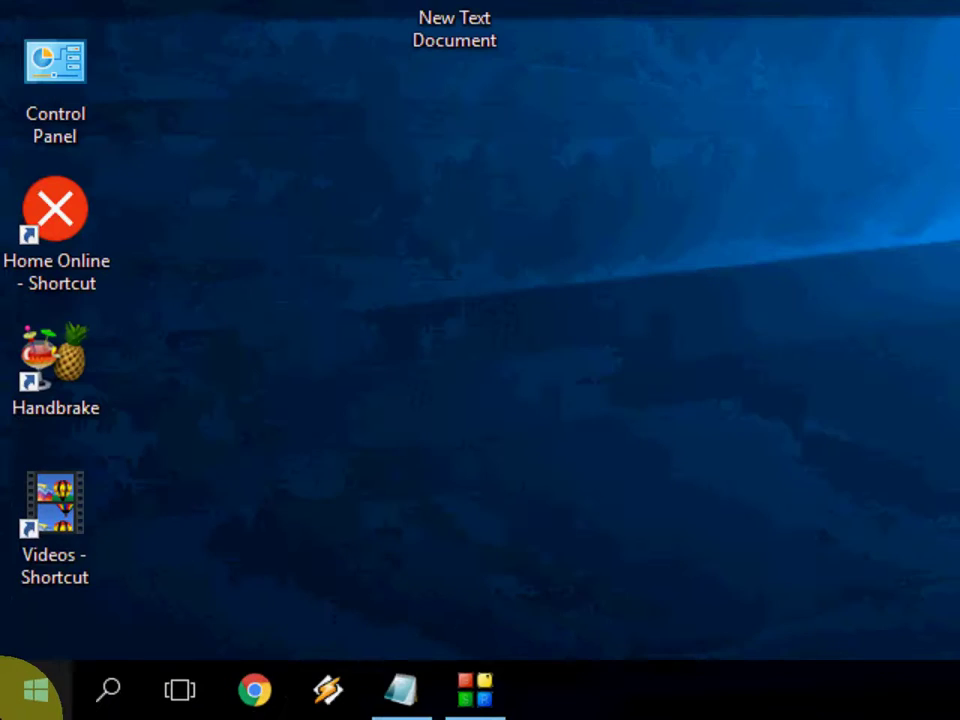
pyautogui.click(18, 705)
pyautogui.write('run')
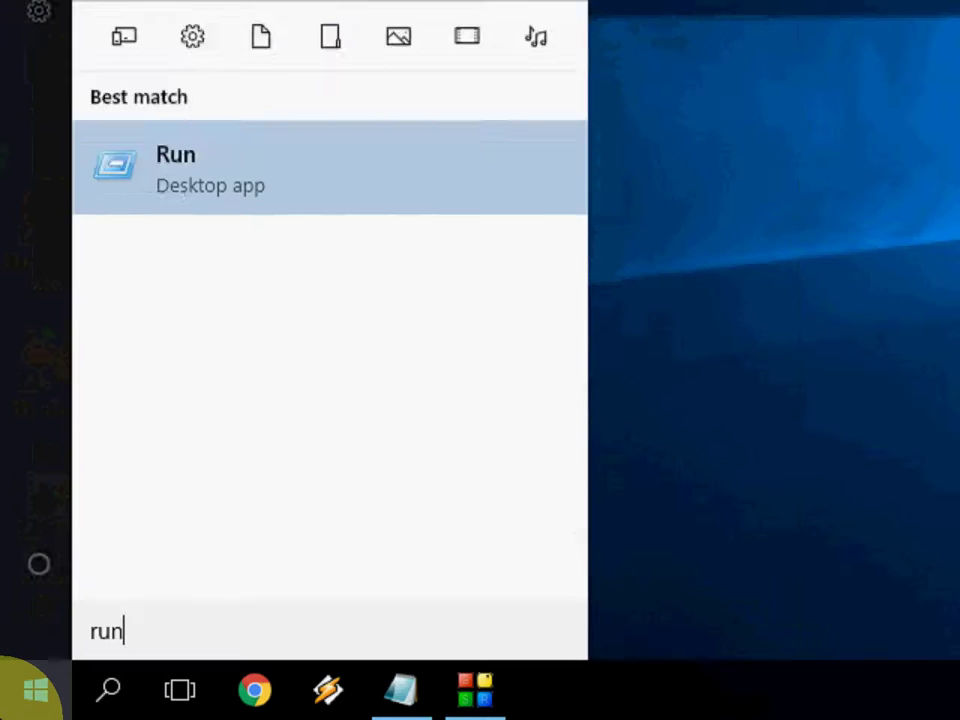
pyautogui.press('Return')
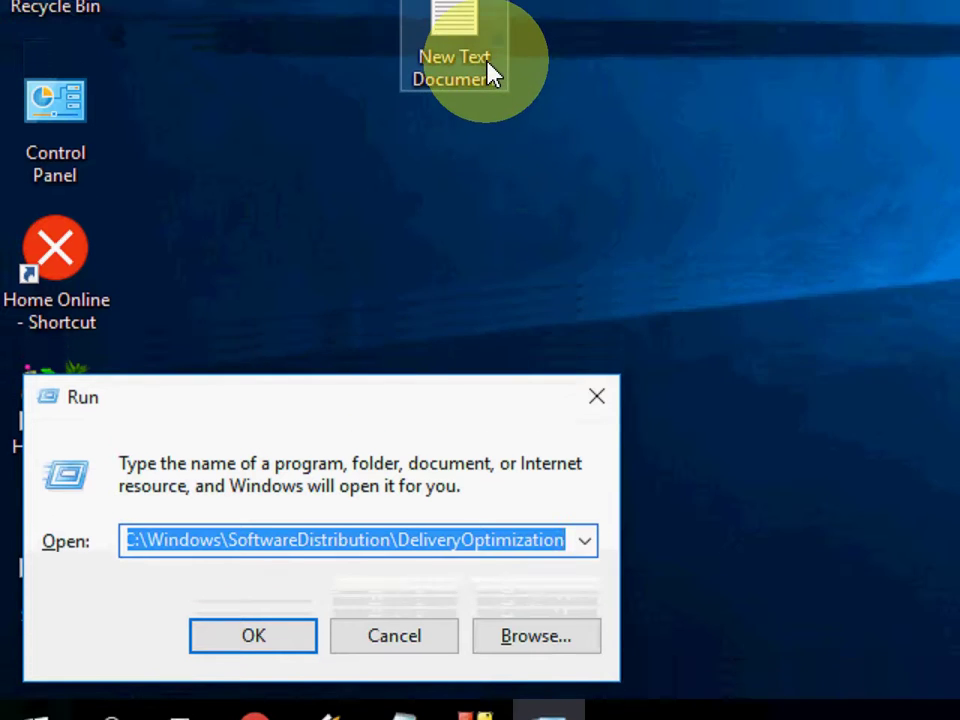
# Copy the Download path from the notes into Run and open C:\Windows\SoftwareDistribution\Download
pyautogui.click(490, 28)
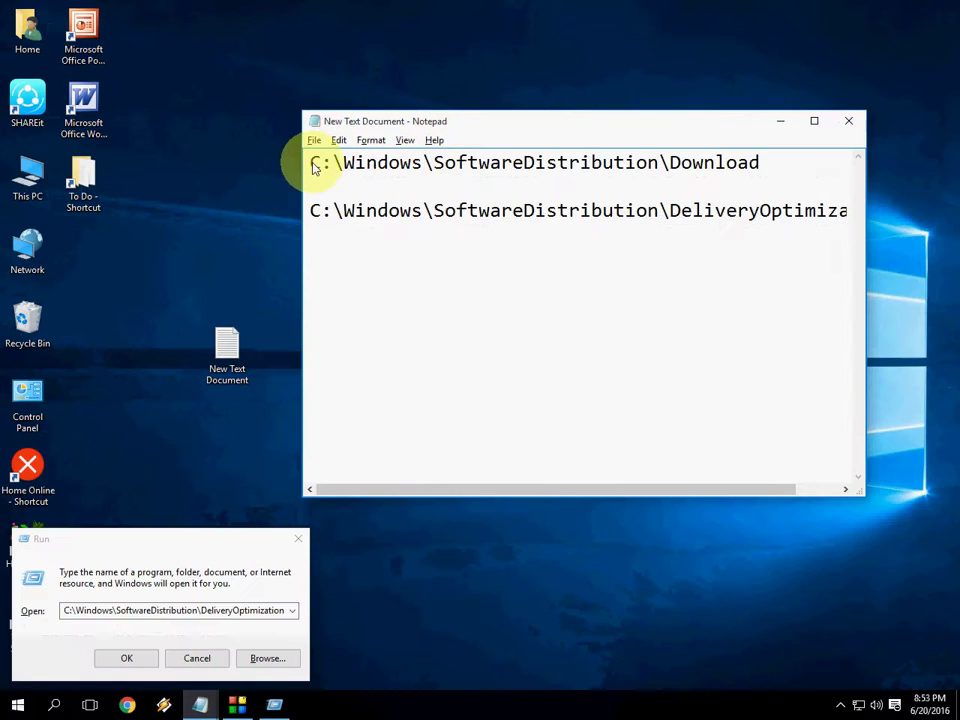
pyautogui.moveTo(322, 169); pyautogui.dragTo(804, 172)
pyautogui.moveTo(745, 165); pyautogui.dragTo(772, 166)
pyautogui.hotkey('ctrl', 'c')
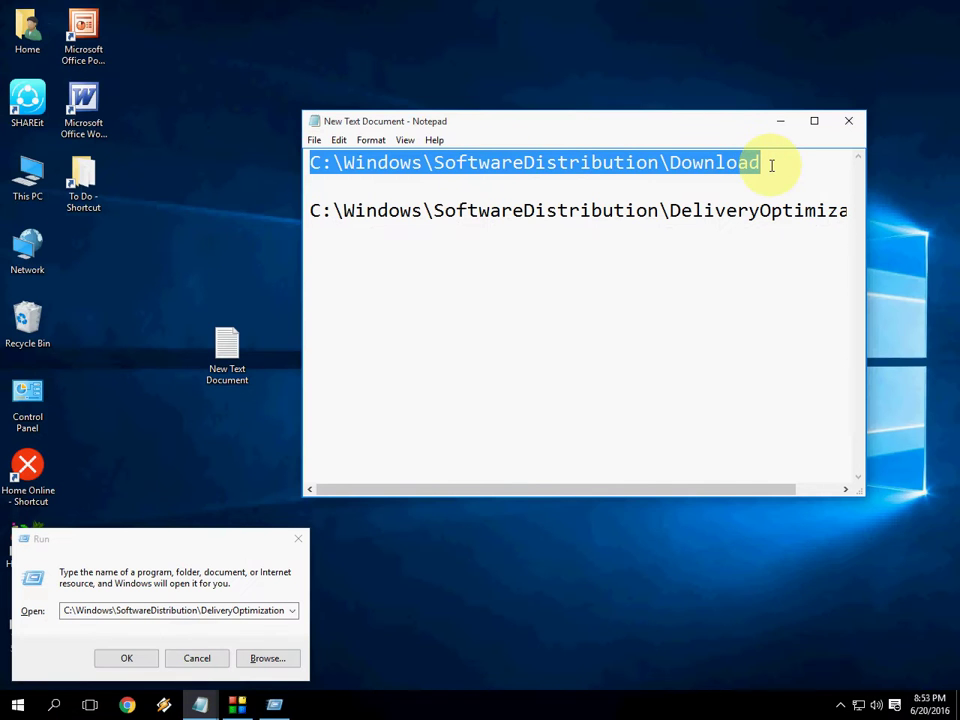
pyautogui.click(260, 611)
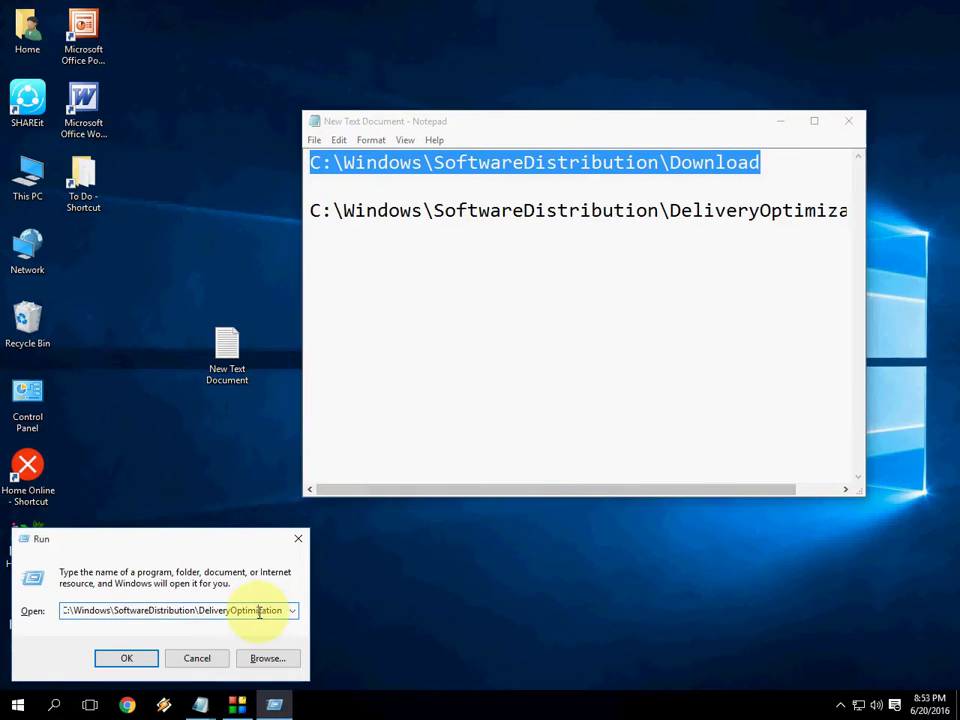
pyautogui.hotkey('ctrl', 'a')
pyautogui.hotkey('ctrl', 'v')
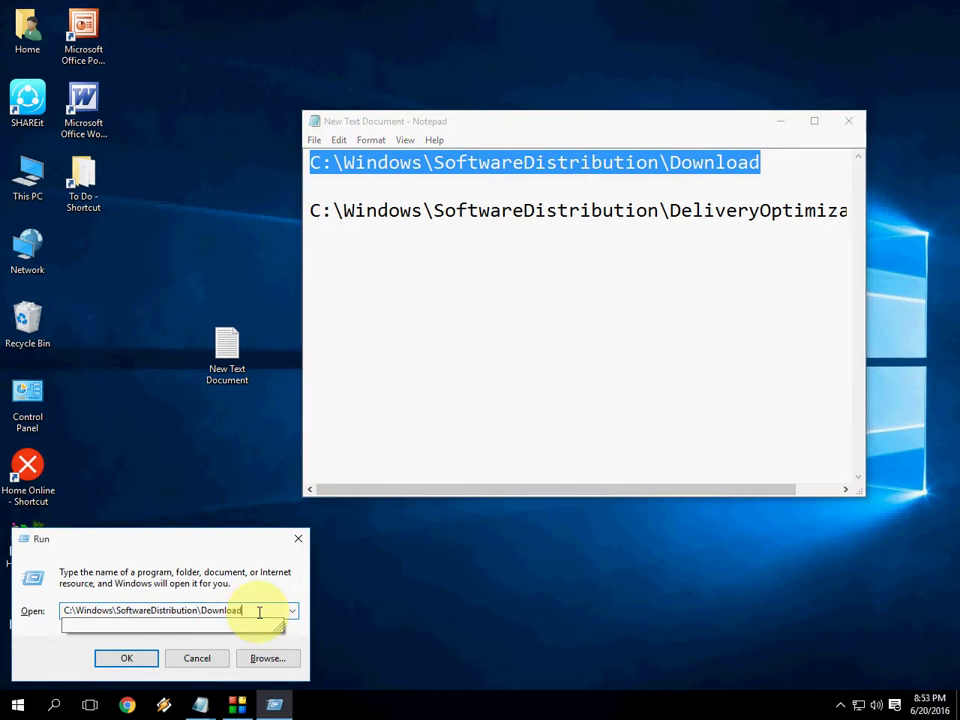
pyautogui.click(126, 662)
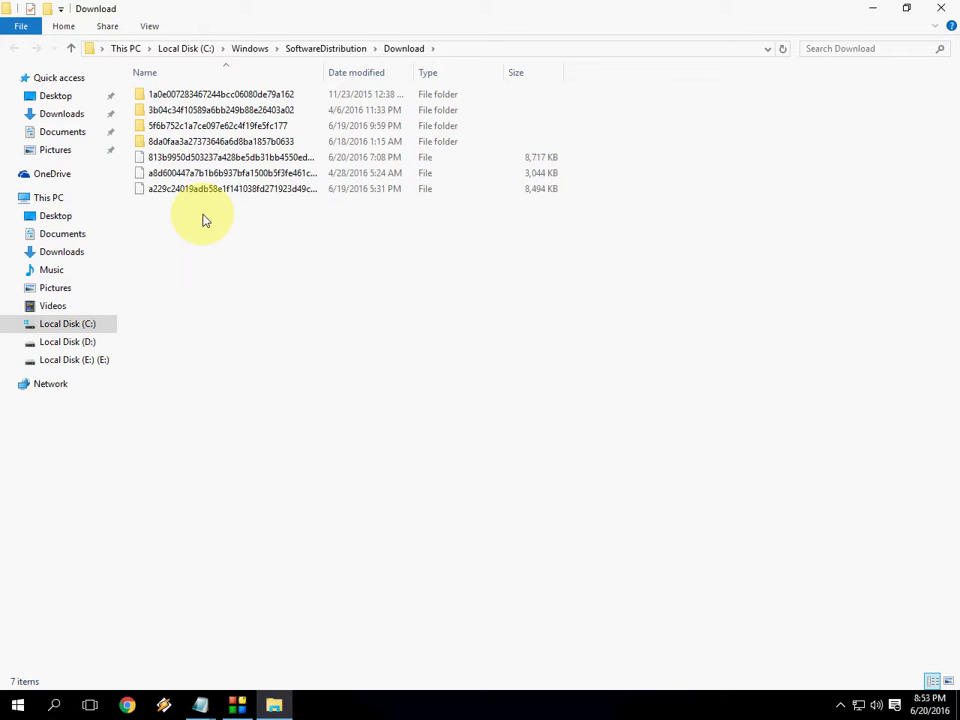
# Check all Download items' Properties (2.25 GB, 12 files, 7 folders), then cancel and deselect
pyautogui.hotkey('ctrl', 'a')
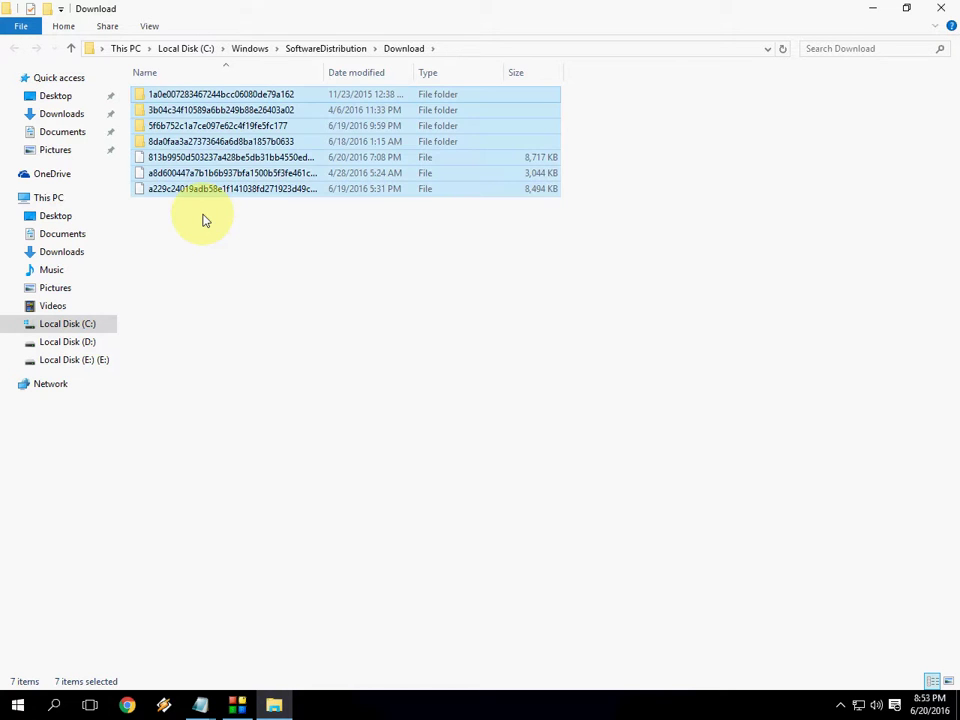
pyautogui.click(203, 220)
pyautogui.hotkey('ctrl', 'a')
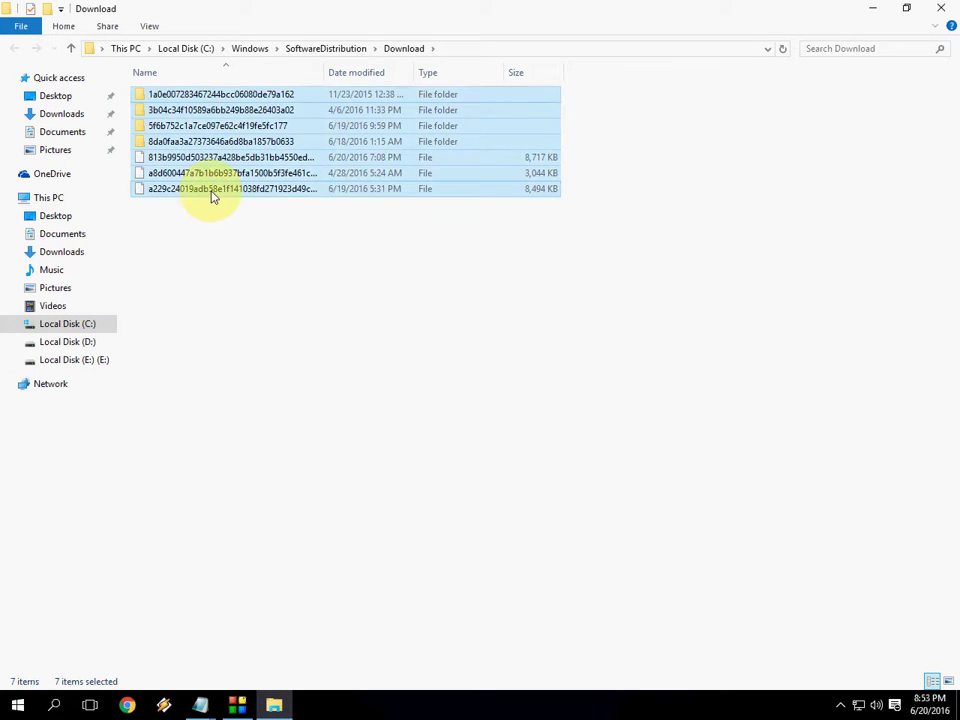
pyautogui.rightClick(212, 196)
pyautogui.click(313, 388)
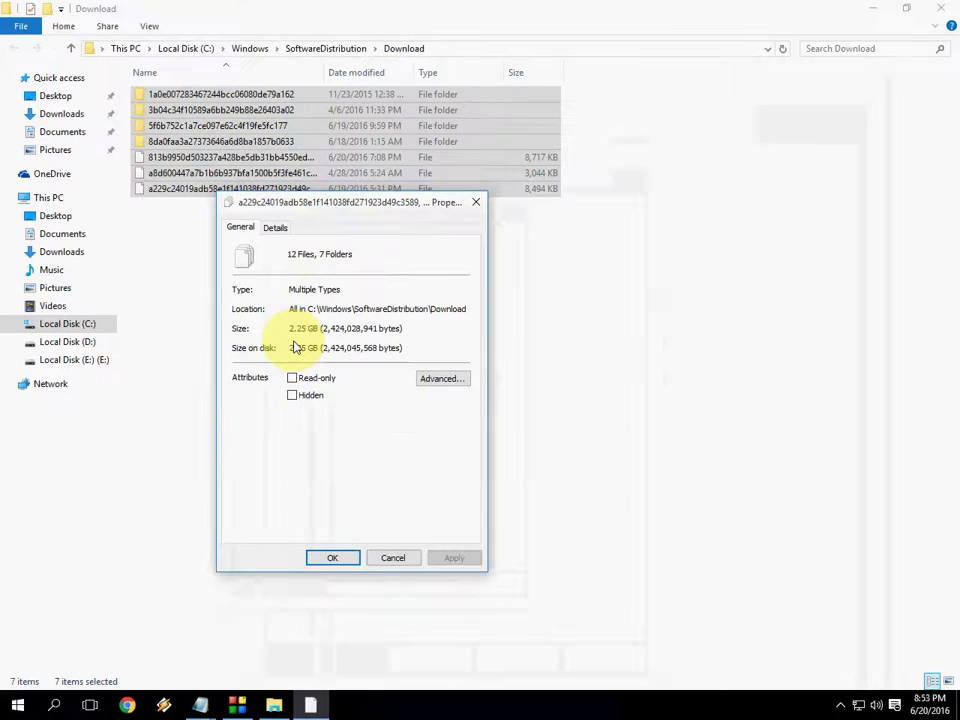
pyautogui.click(393, 557)
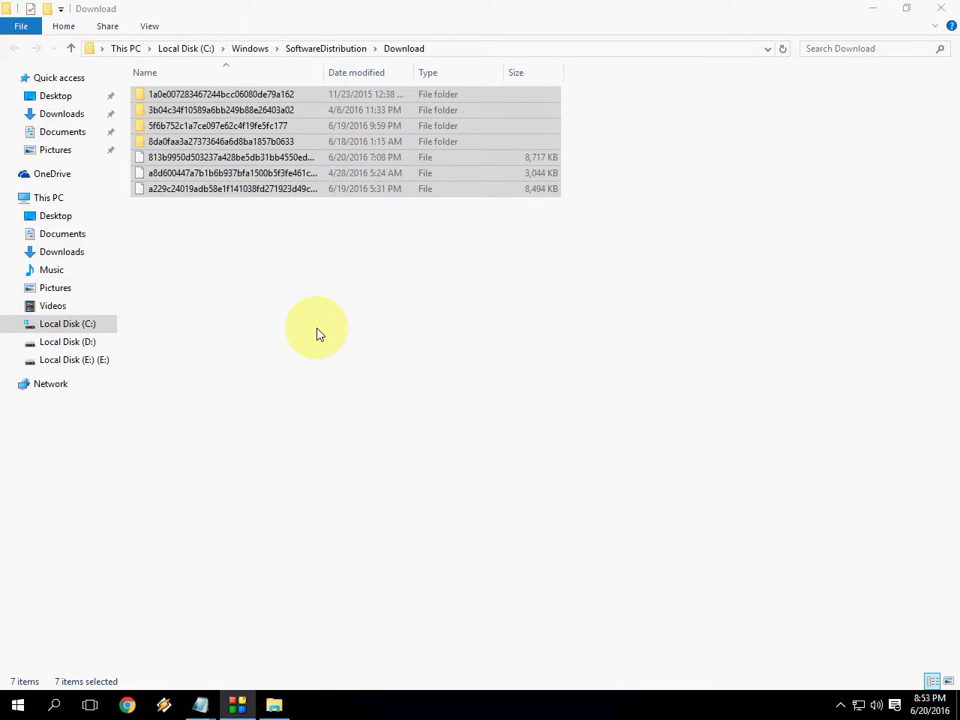
pyautogui.click(316, 334)
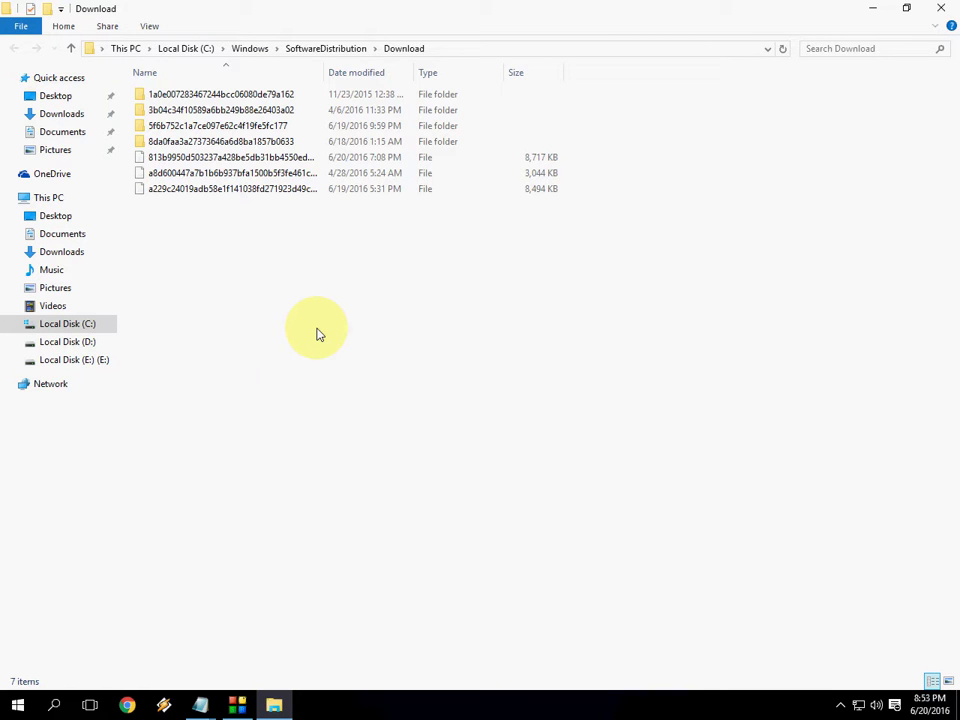
# Delete everything in the Download folder, granting permission to continue for all current items
pyautogui.hotkey('ctrl', 'a')
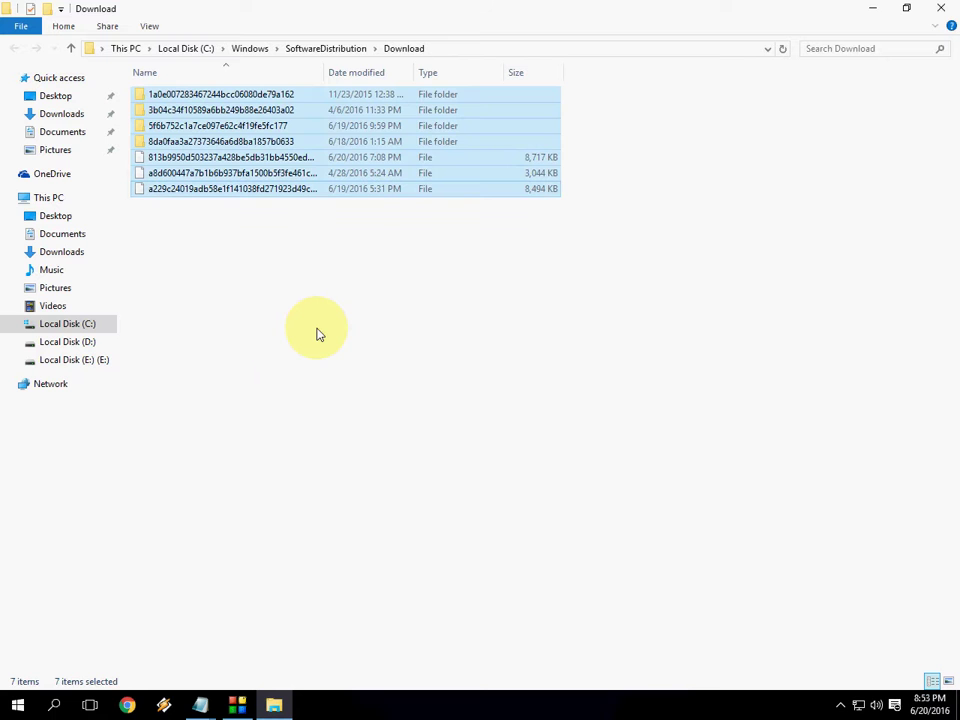
pyautogui.press('Delete')
pyautogui.click(441, 280)
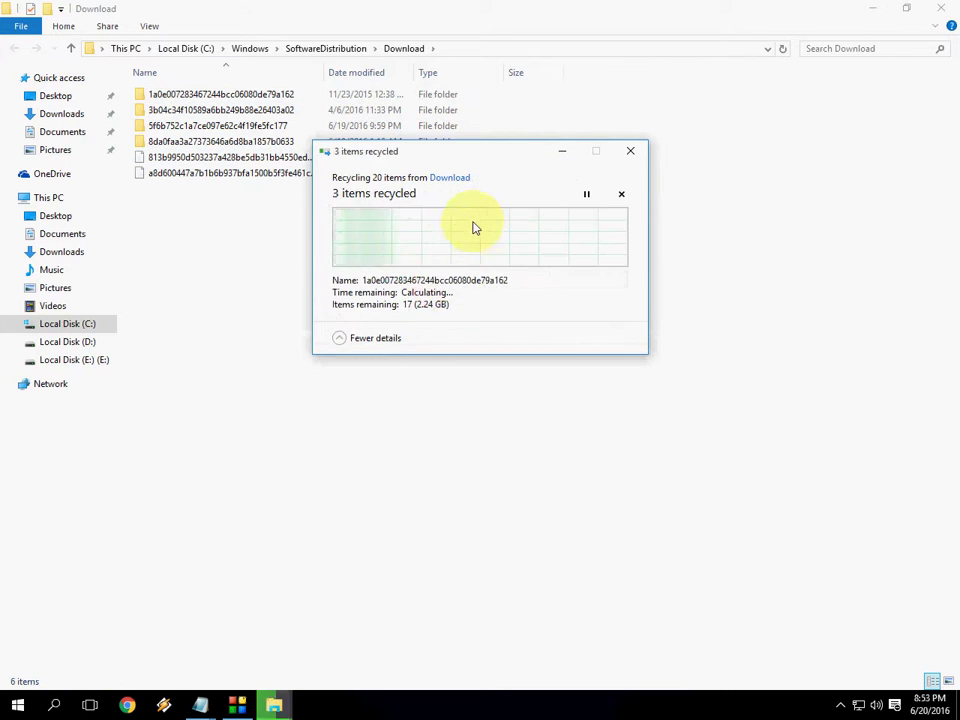
pyautogui.click(358, 256)
pyautogui.click(430, 280)
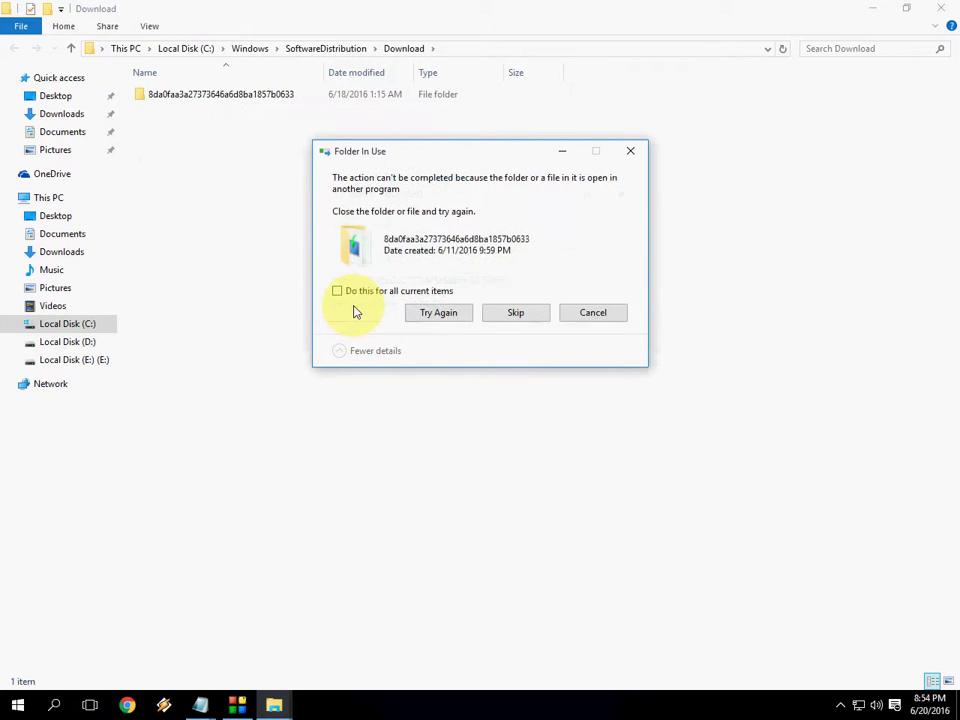
# Skip the folder still in use, close the Download window, and begin selecting the DeliveryOptimization path
pyautogui.click(373, 292)
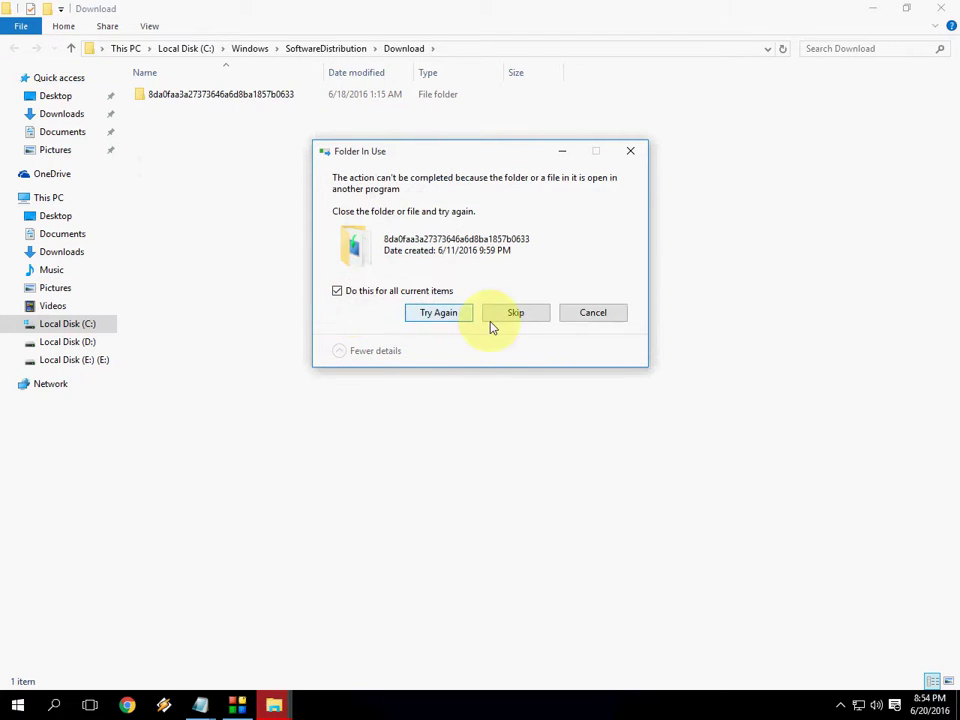
pyautogui.click(496, 320)
pyautogui.click(628, 151)
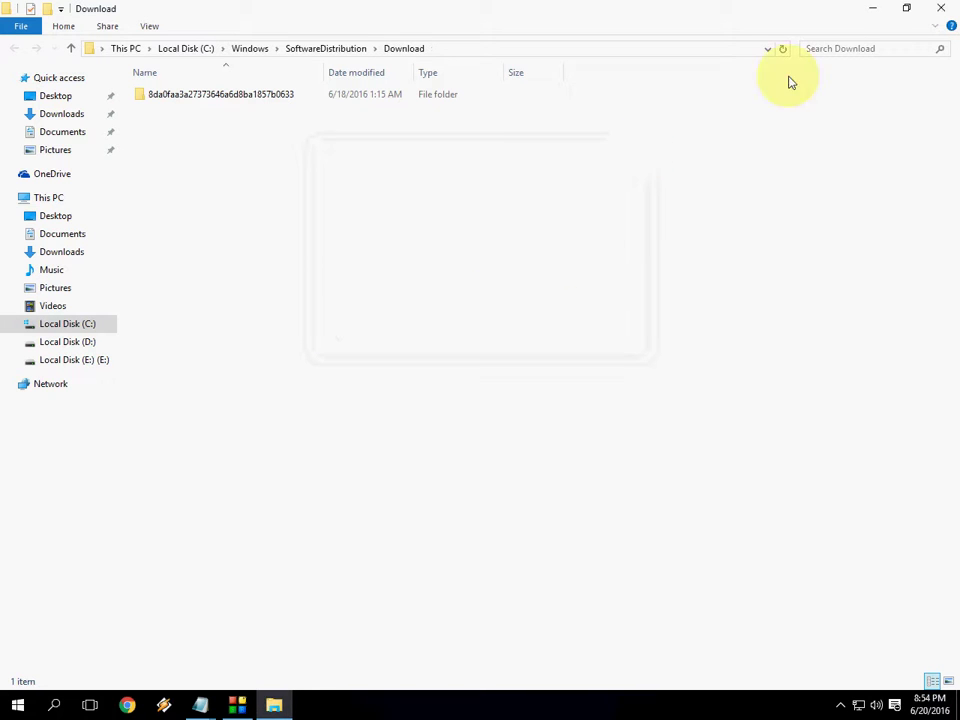
pyautogui.click(943, 8)
pyautogui.click(313, 212)
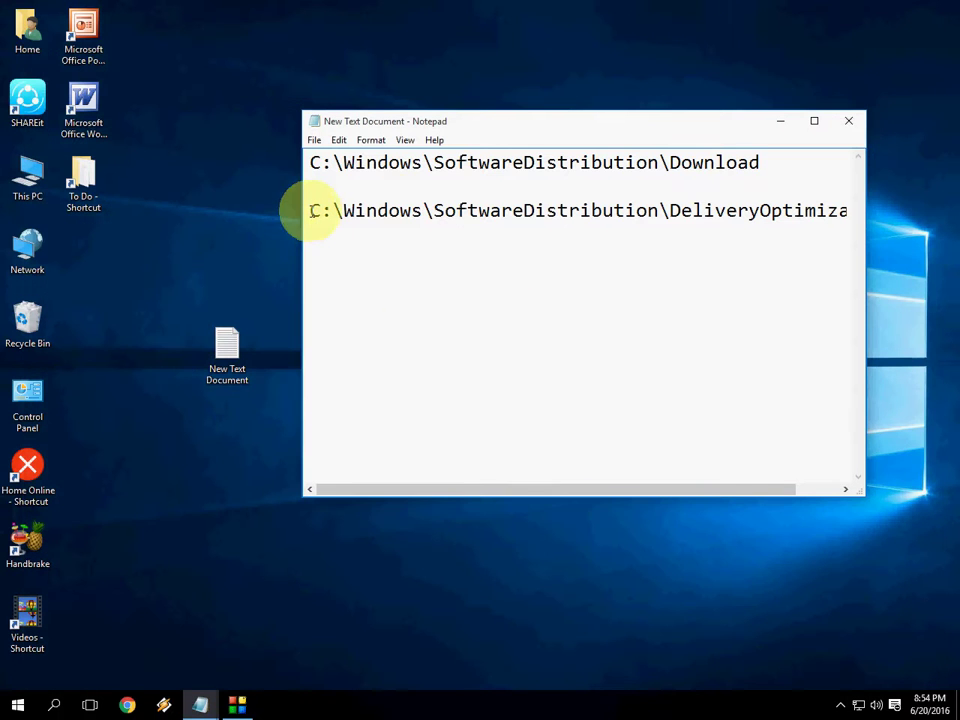
# Copy the DeliveryOptimization path and open it through Run, confirming the folder is empty
pyautogui.moveTo(313, 212); pyautogui.dragTo(857, 205)
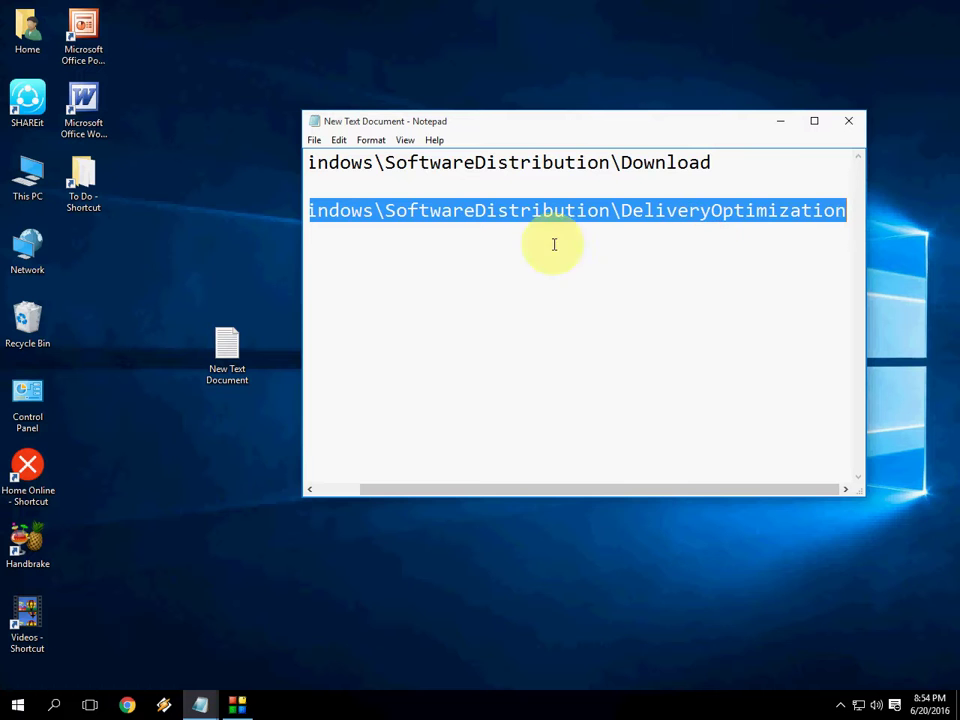
pyautogui.click(781, 121)
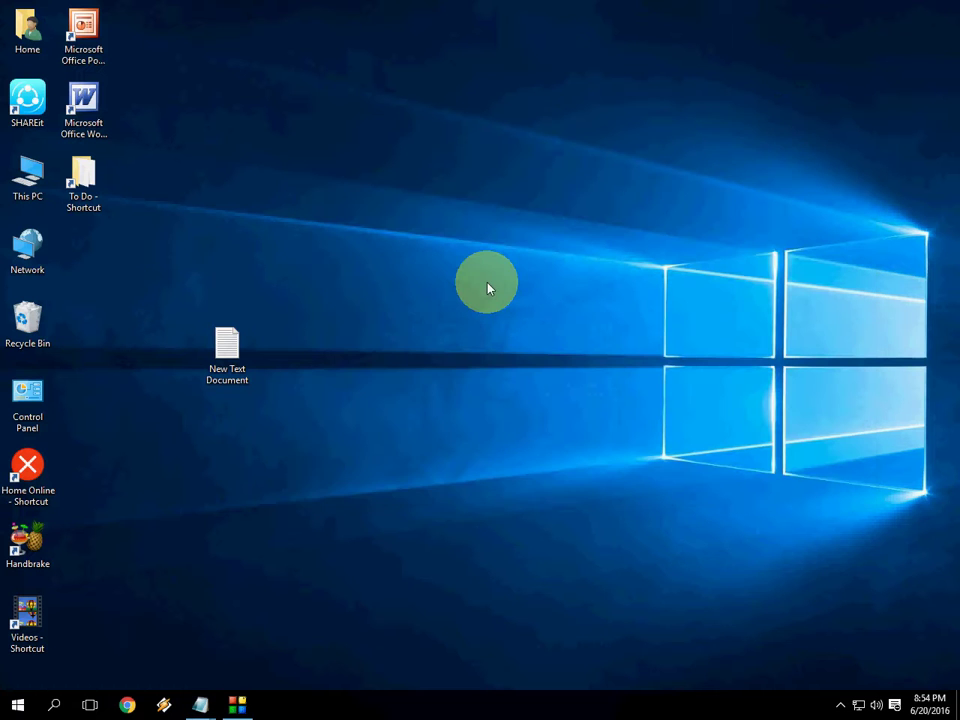
pyautogui.press('super')
pyautogui.write('run')
pyautogui.press('Return')
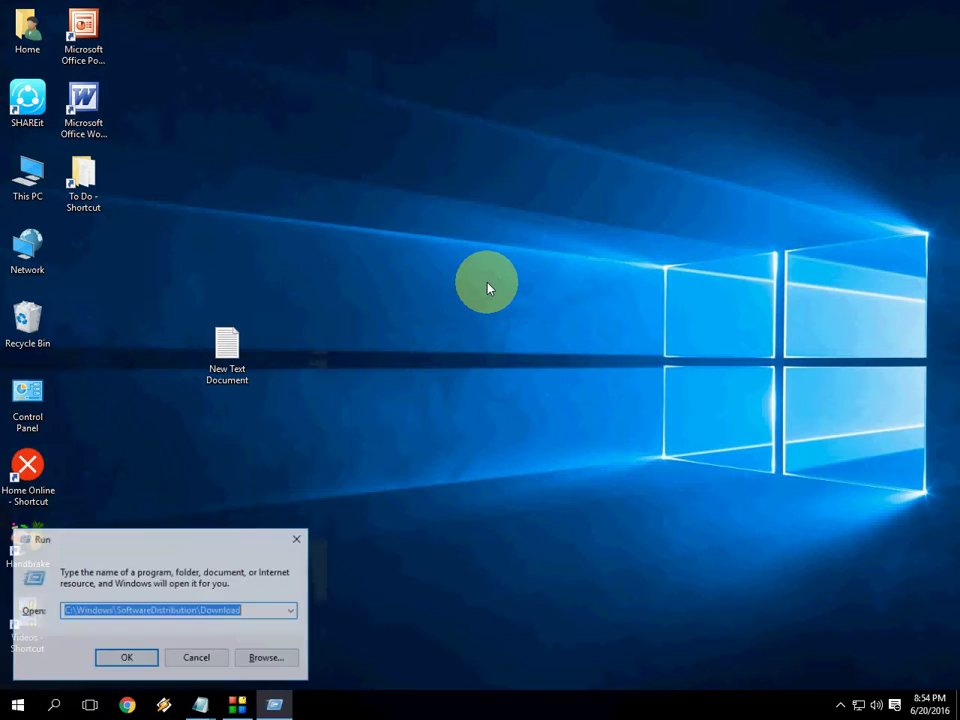
pyautogui.hotkey('ctrl', 'v')
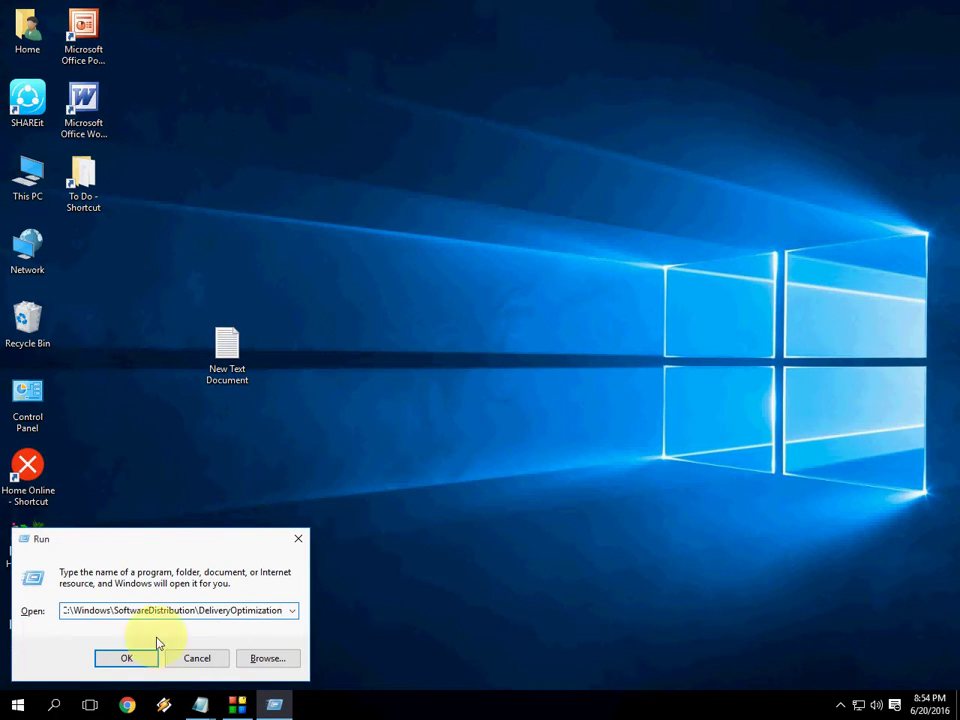
pyautogui.click(135, 656)
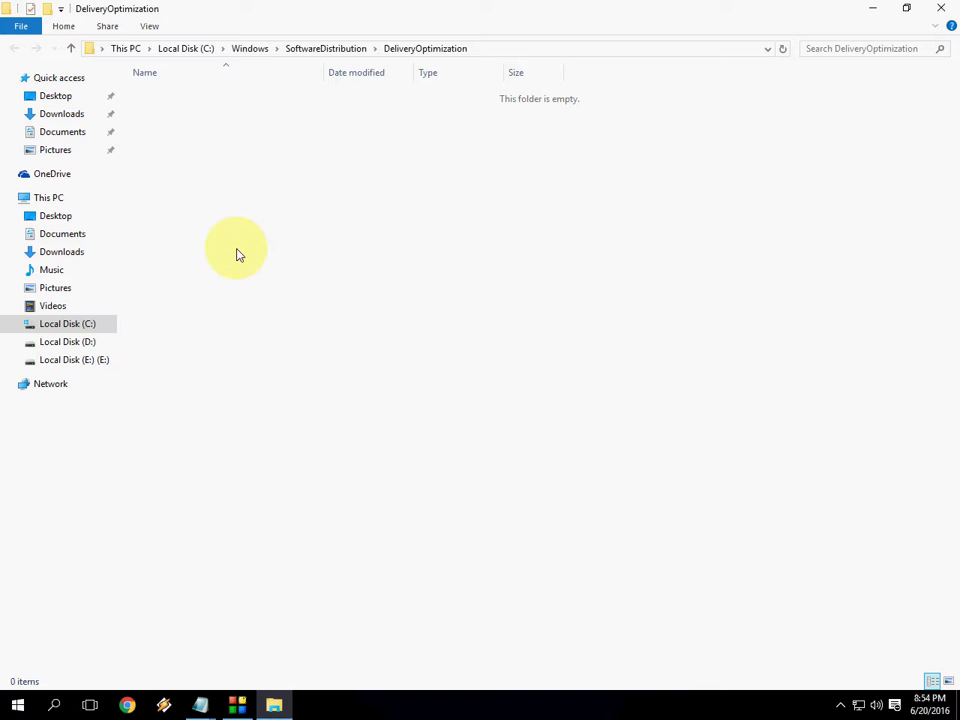
# Close the DeliveryOptimization folder window and refresh the desktop
pyautogui.click(940, 8)
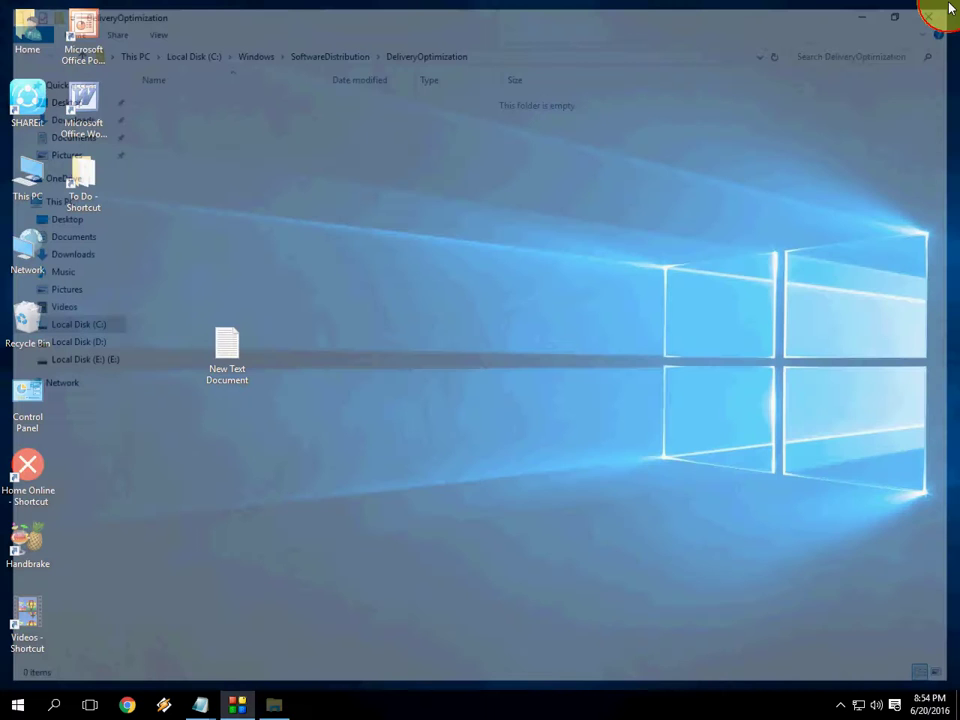
pyautogui.rightClick(350, 250)
pyautogui.click(385, 296)
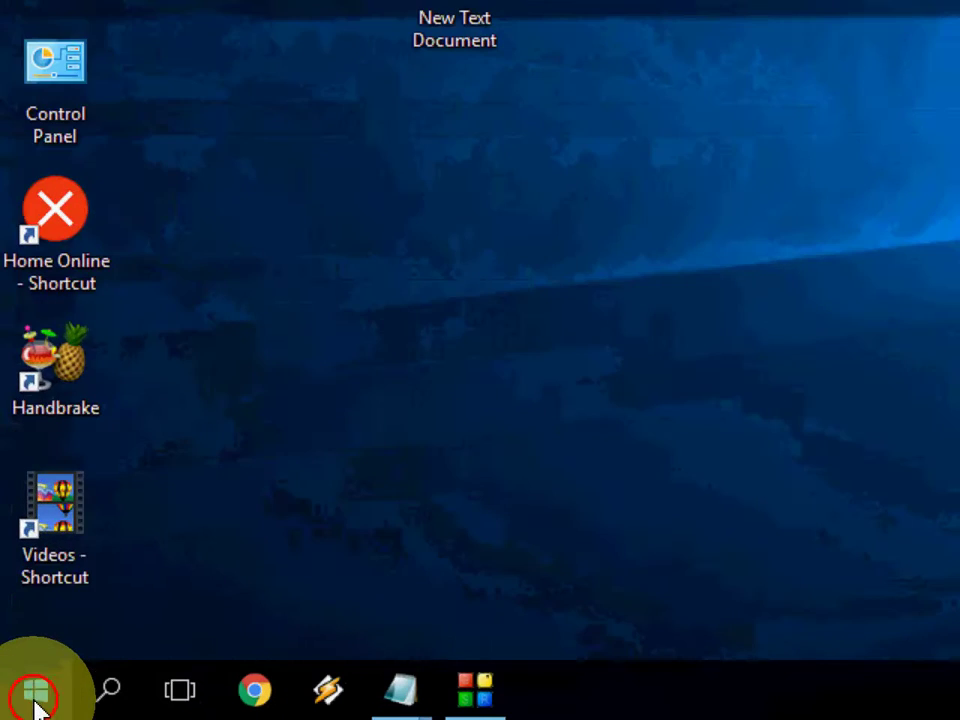
# Go to Windows Update's Advanced options and open 'Choose how updates are delivered'
pyautogui.click(18, 708)
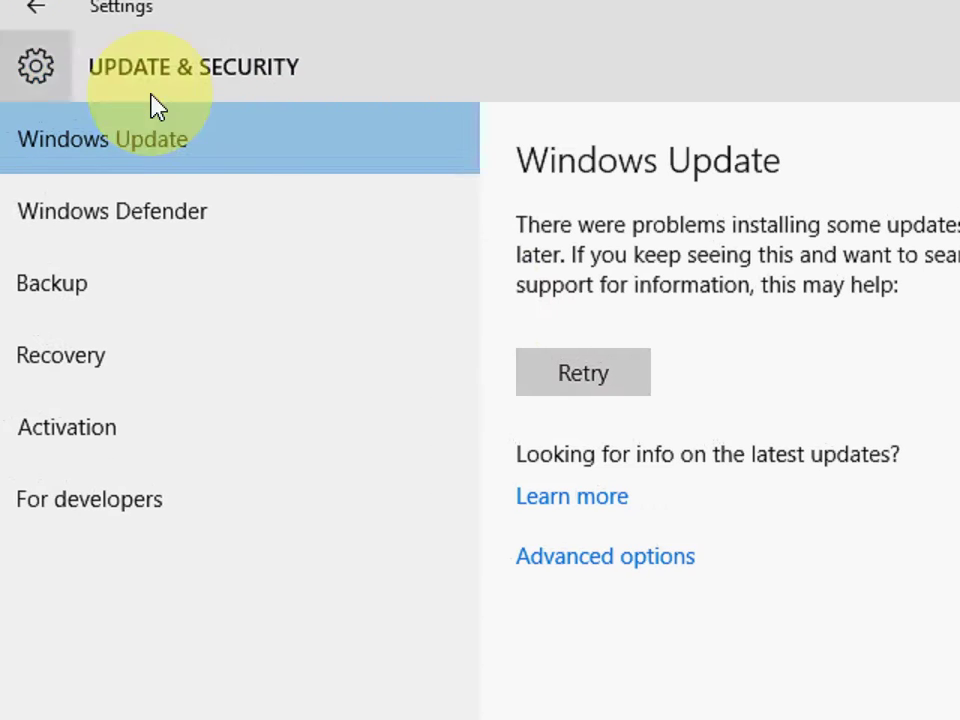
pyautogui.click(636, 565)
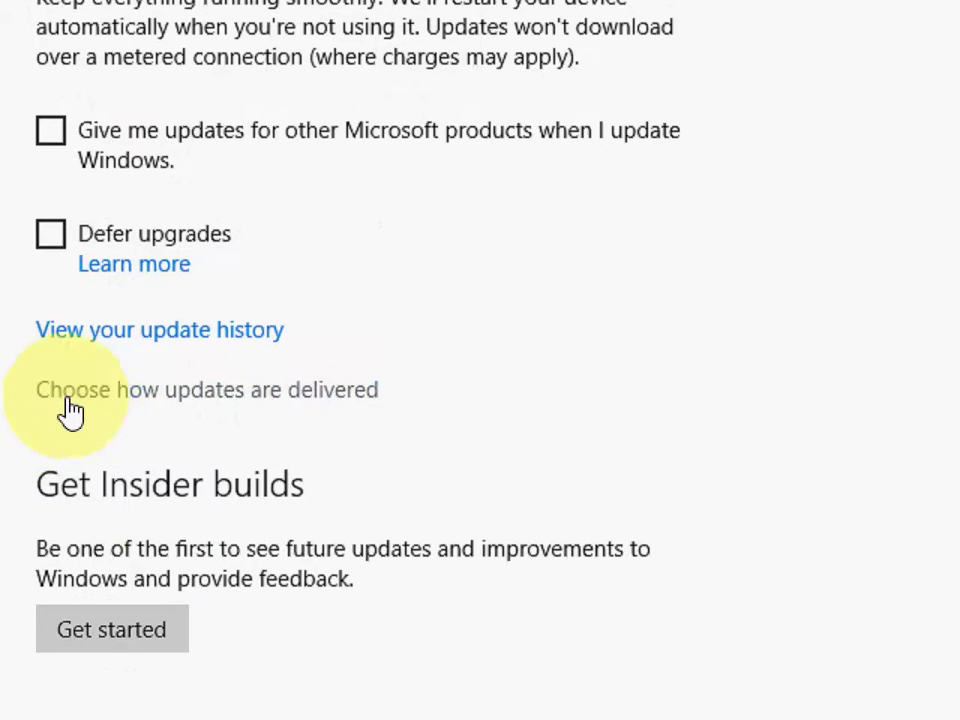
pyautogui.click(157, 400)
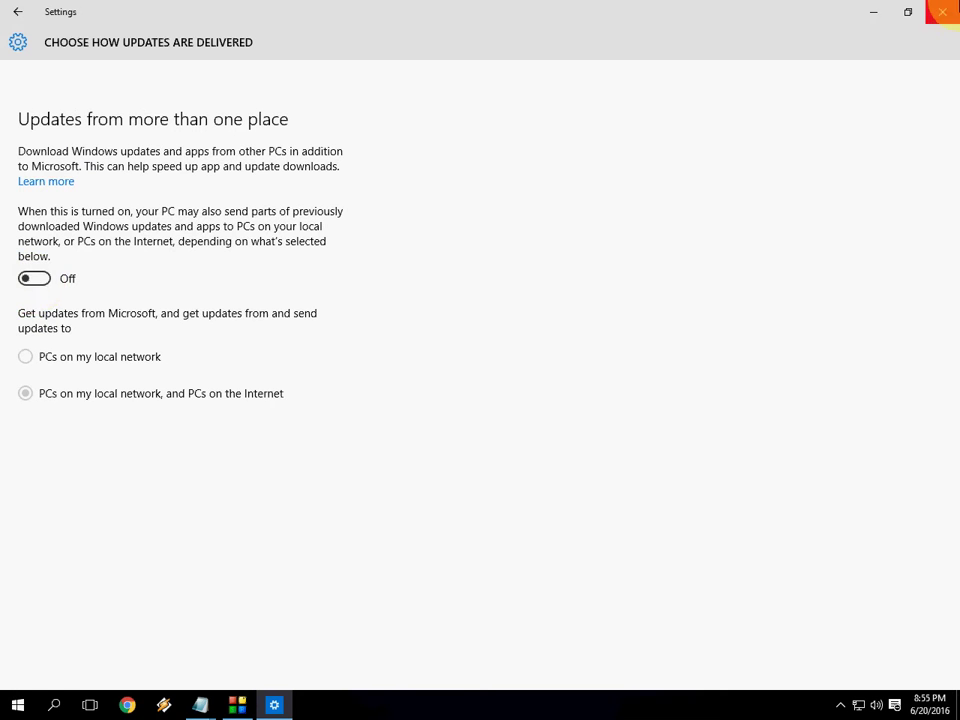
# Close Settings with 'Updates from more than one place' left Off
pyautogui.click(942, 11)
pyautogui.click(481, 153)
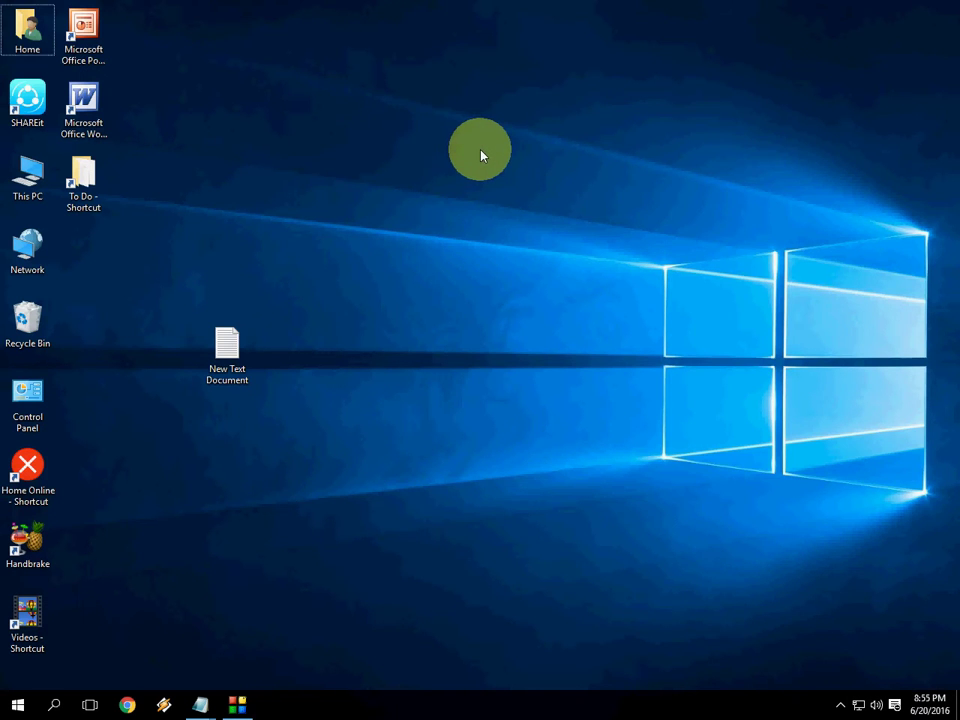